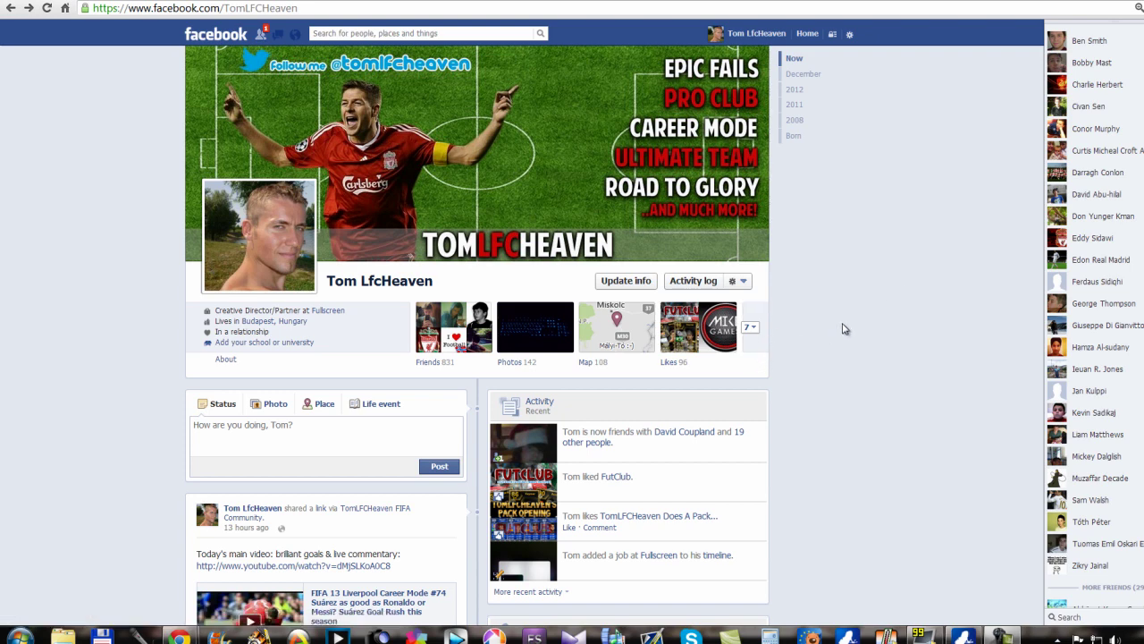
Step: Open the TomLFCHeaven FIFA Community page and scroll past the Admin Panel to its timeline
left_click(369, 512)
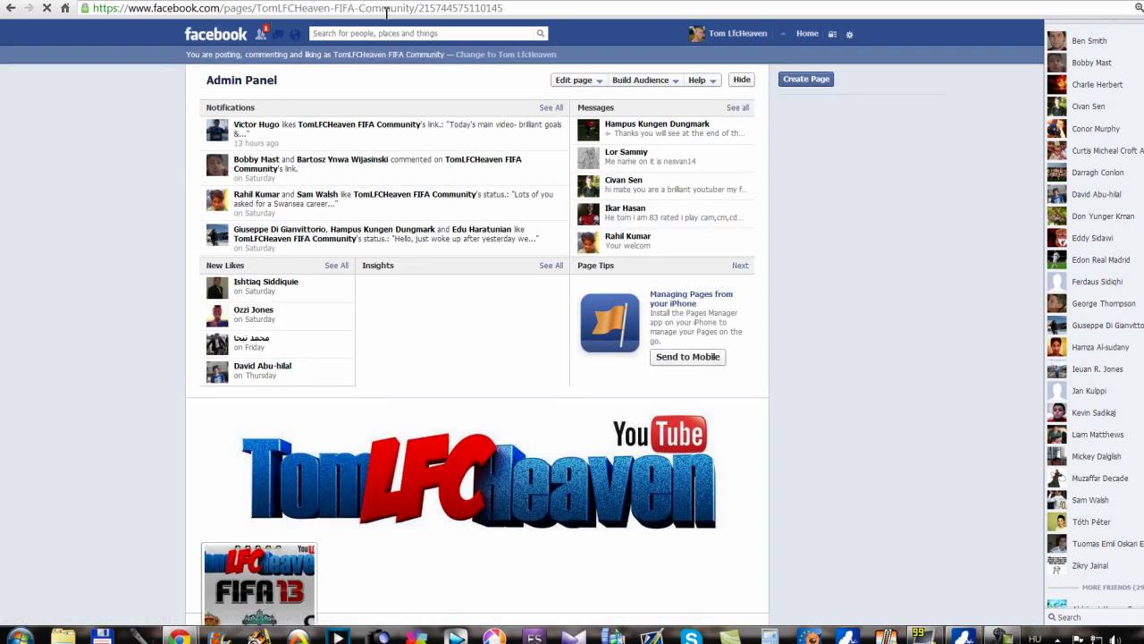
scroll(831, 432, "down", 2)
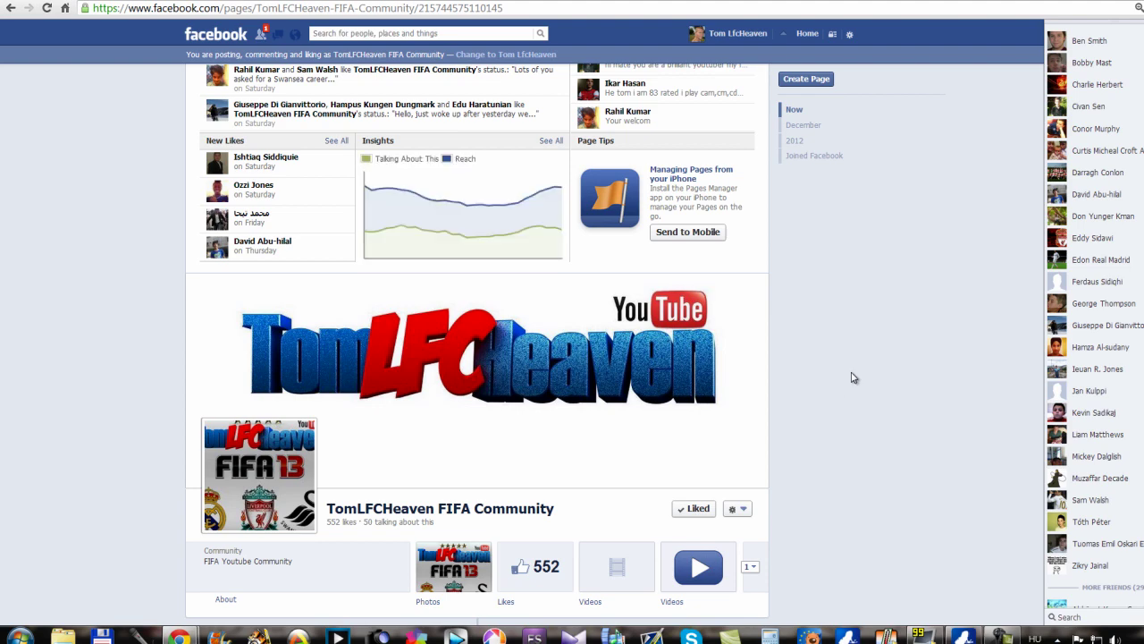
scroll(868, 352, "down", 3)
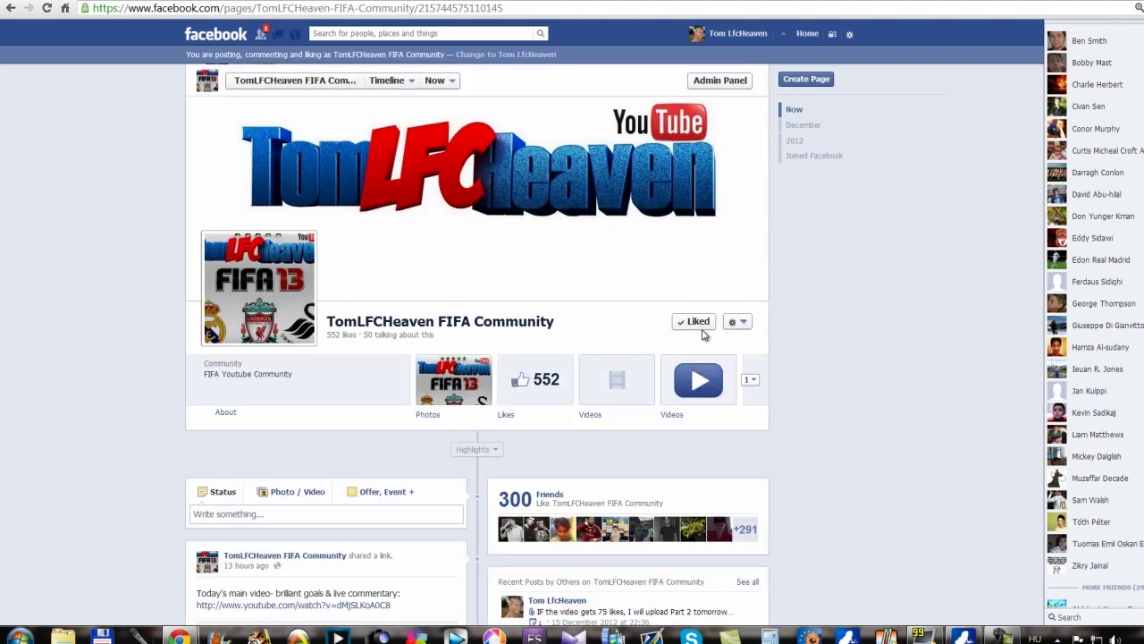
mouse_move(704, 328)
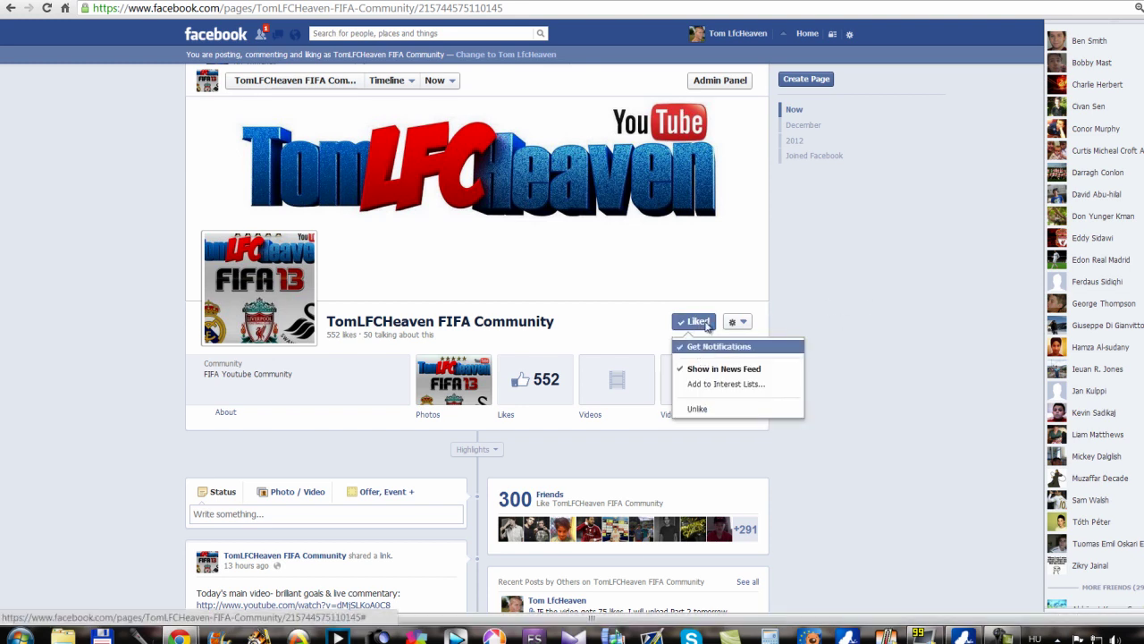
Step: Publish a 'Test' status on the community page and confirm it in notifications
left_click(349, 513)
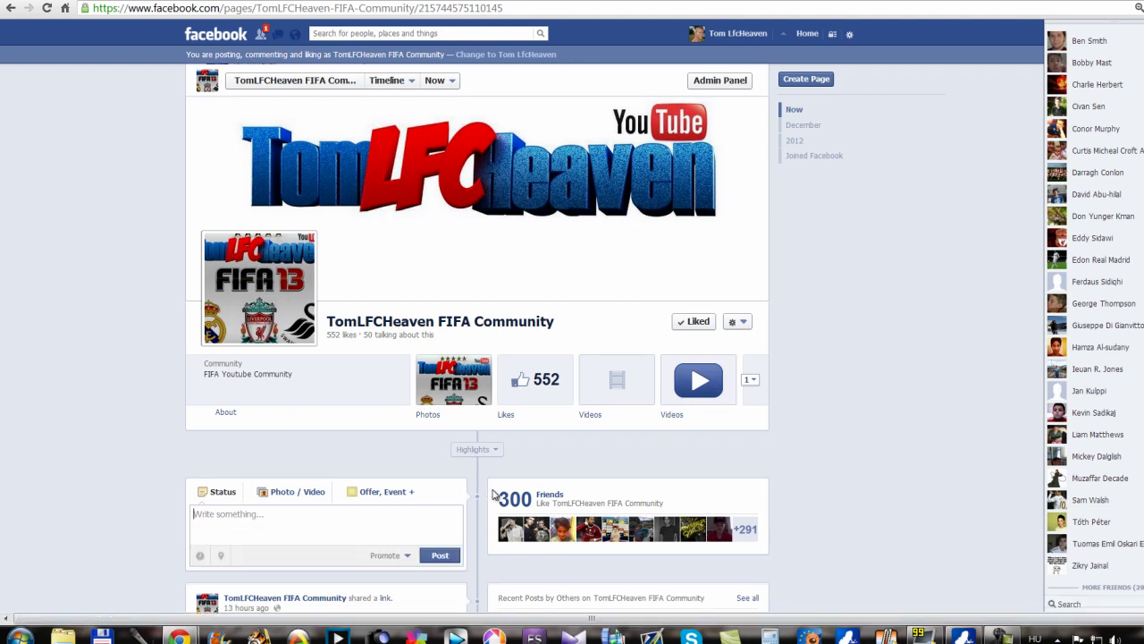
type("Test")
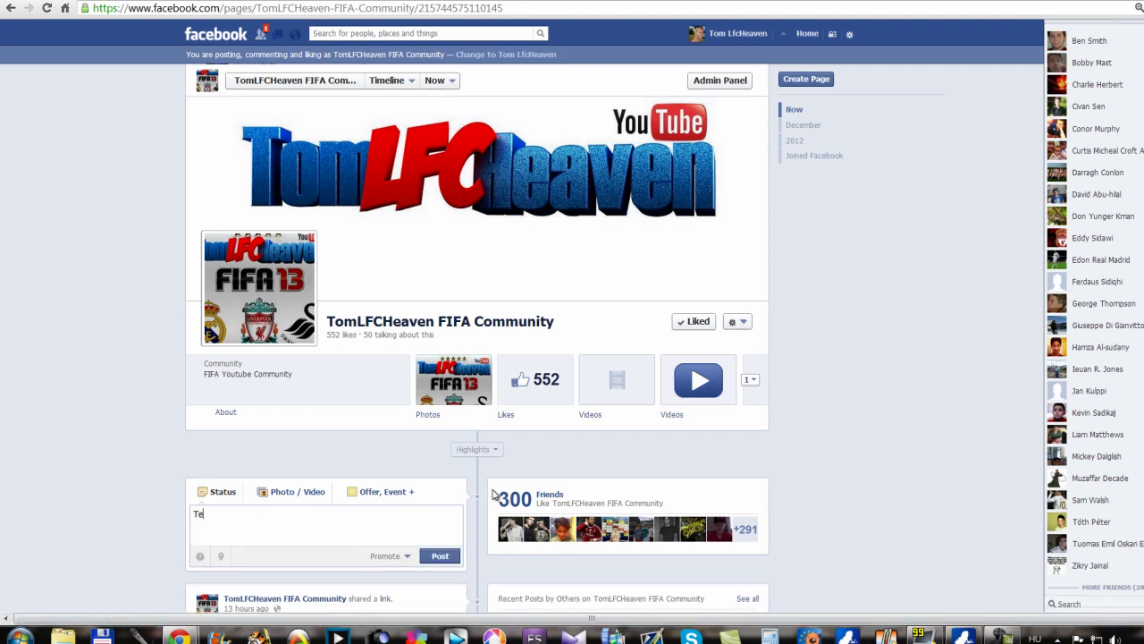
left_click(438, 556)
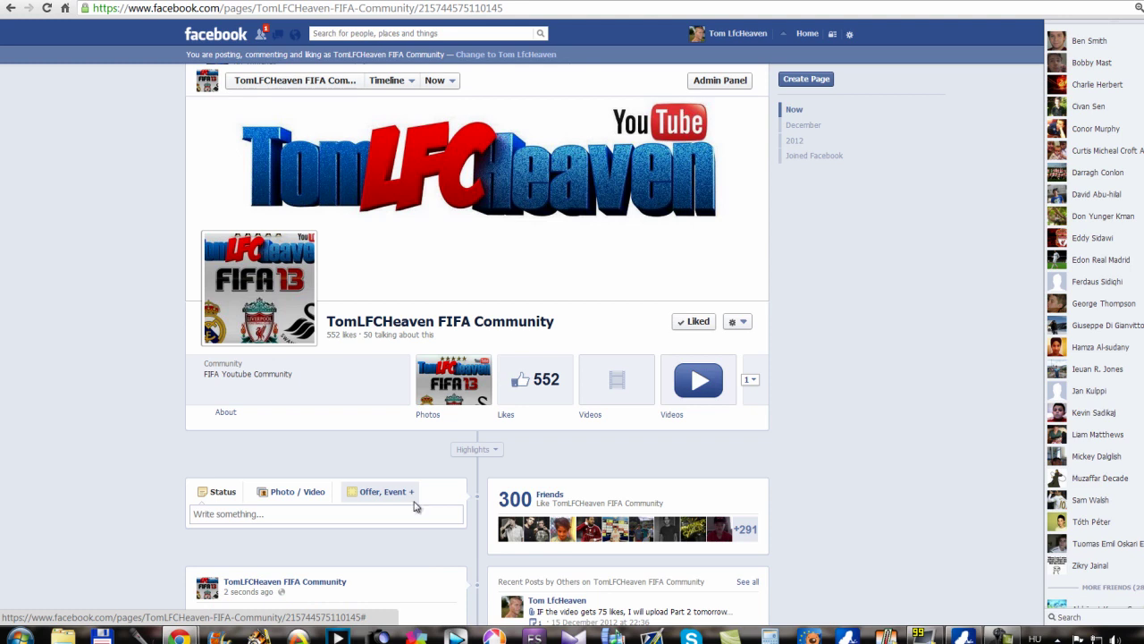
left_click(296, 36)
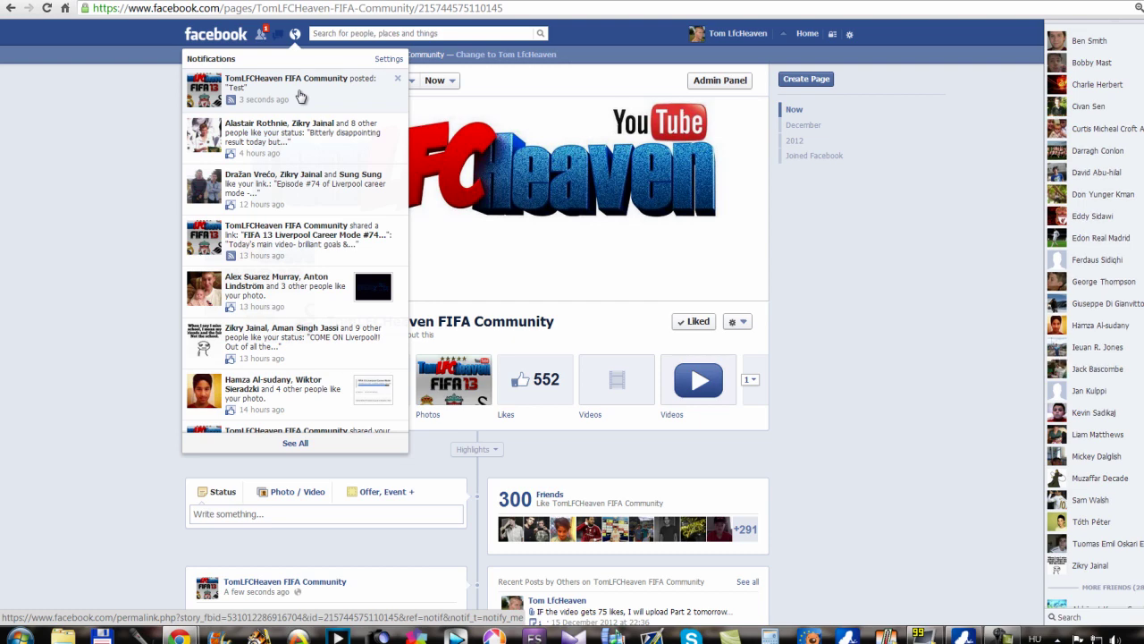
Step: Delete the 'Test' post from the community page, check friend requests, then go to the profile
left_click(97, 378)
scroll(396, 404, "down", 3)
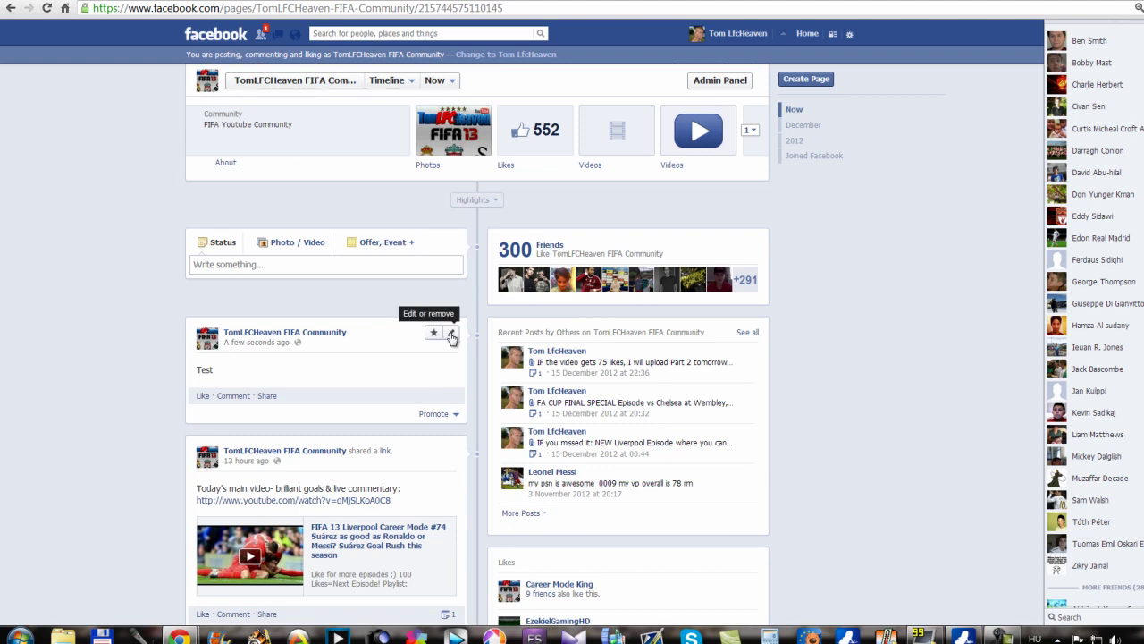
left_click(451, 335)
left_click(422, 416)
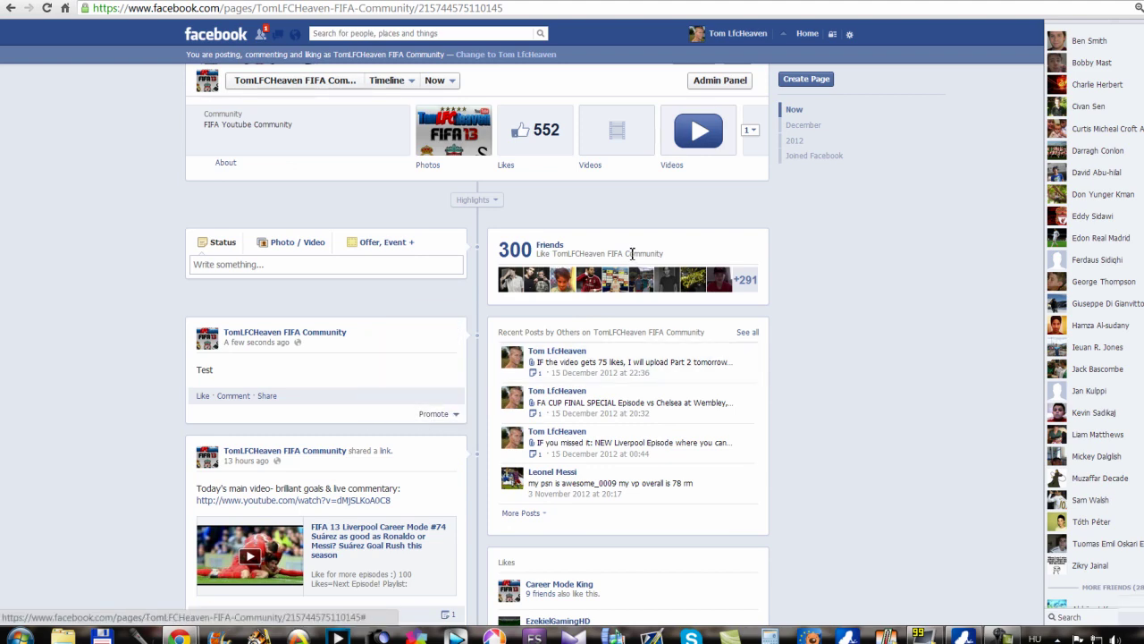
left_click(685, 171)
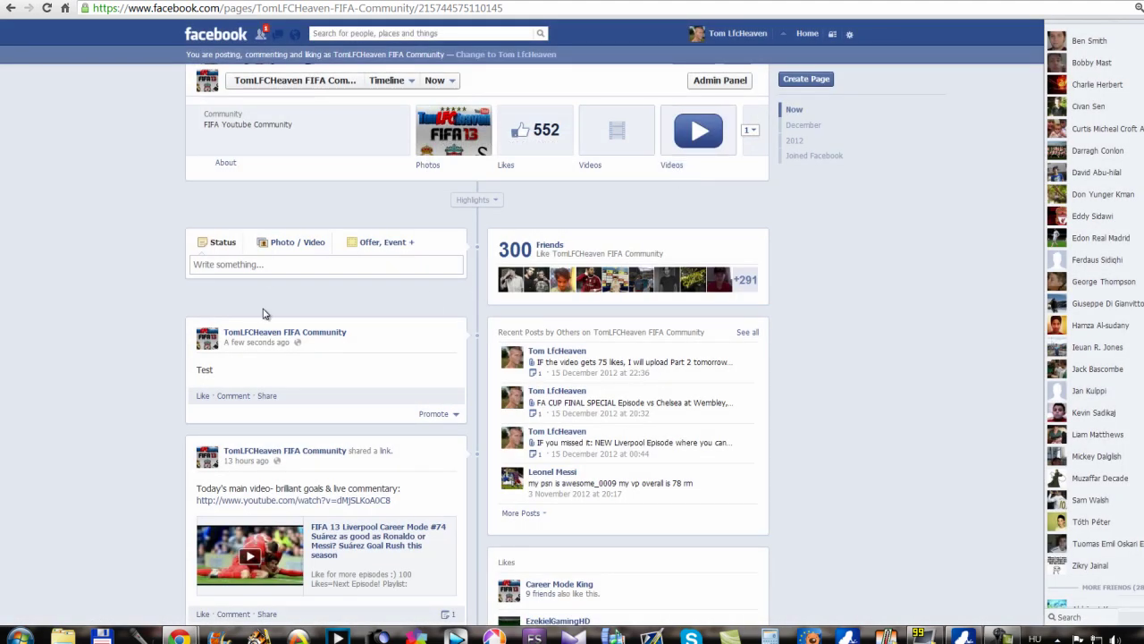
left_click(261, 34)
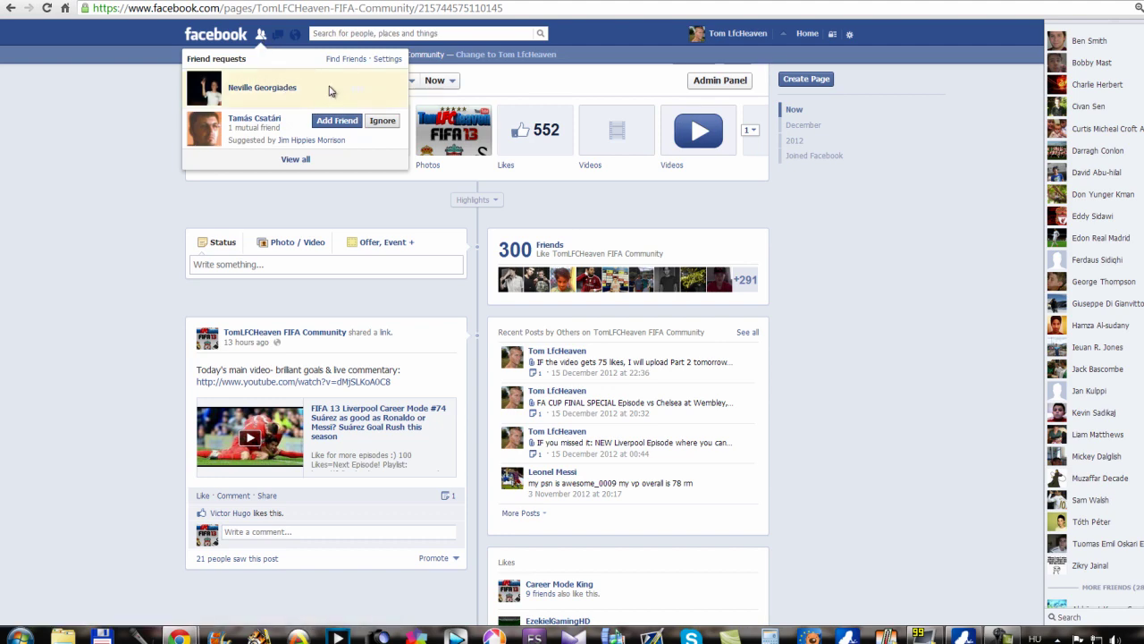
left_click(740, 36)
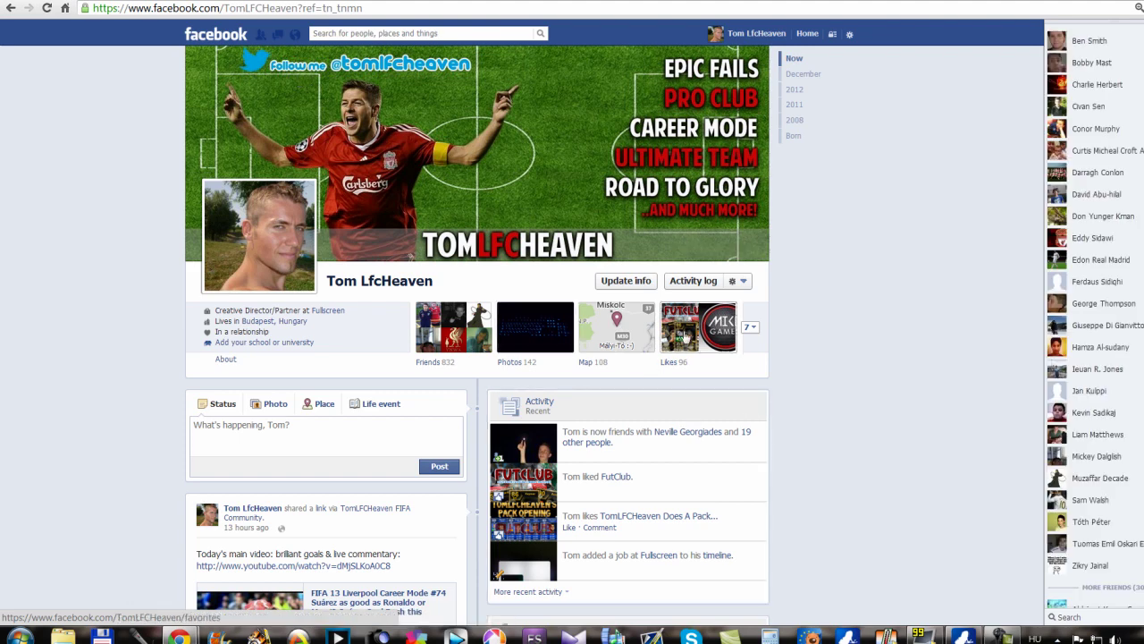
Step: View the profile's map of places, return to the timeline, and open a new browser tab
left_click(622, 332)
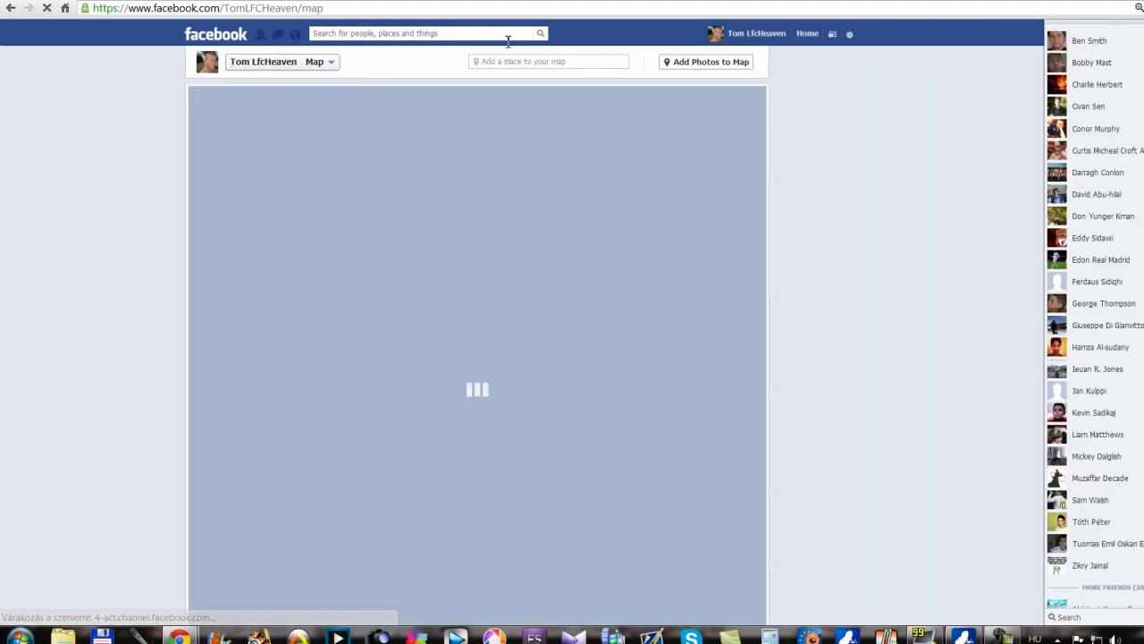
left_click(11, 9)
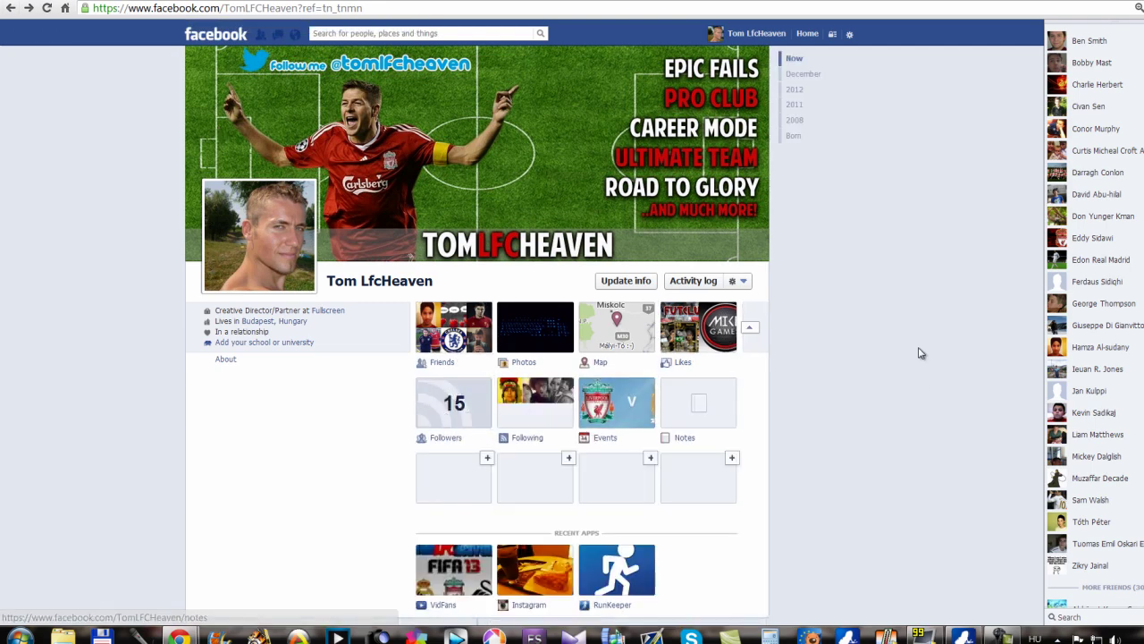
key("ctrl+t")
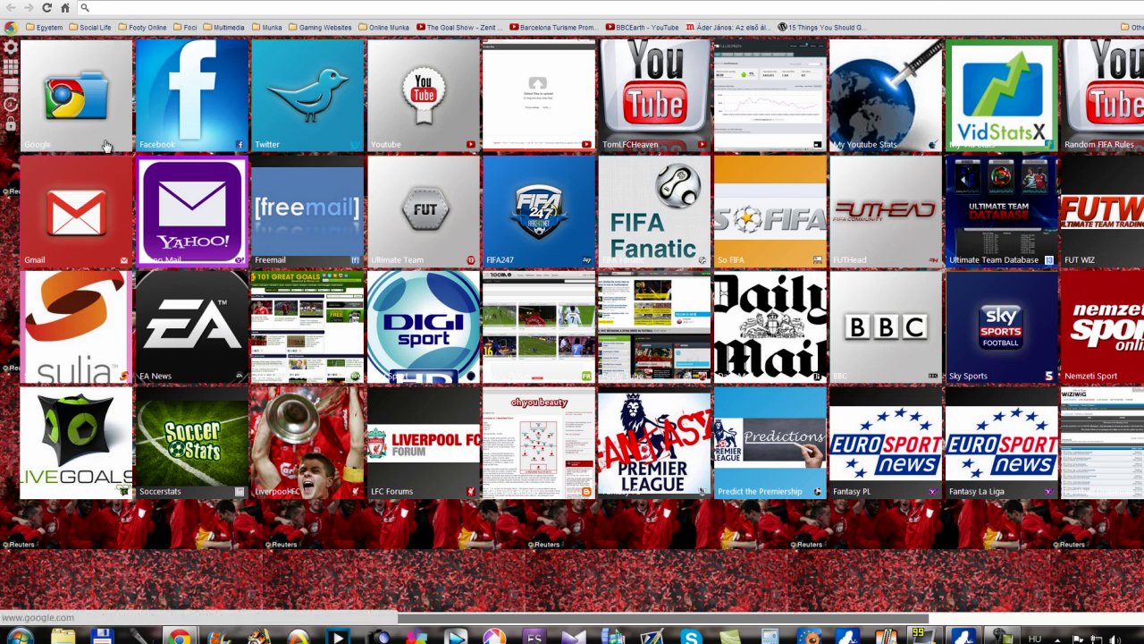
Step: Open YouTube from the new-tab site tiles
left_click(420, 95)
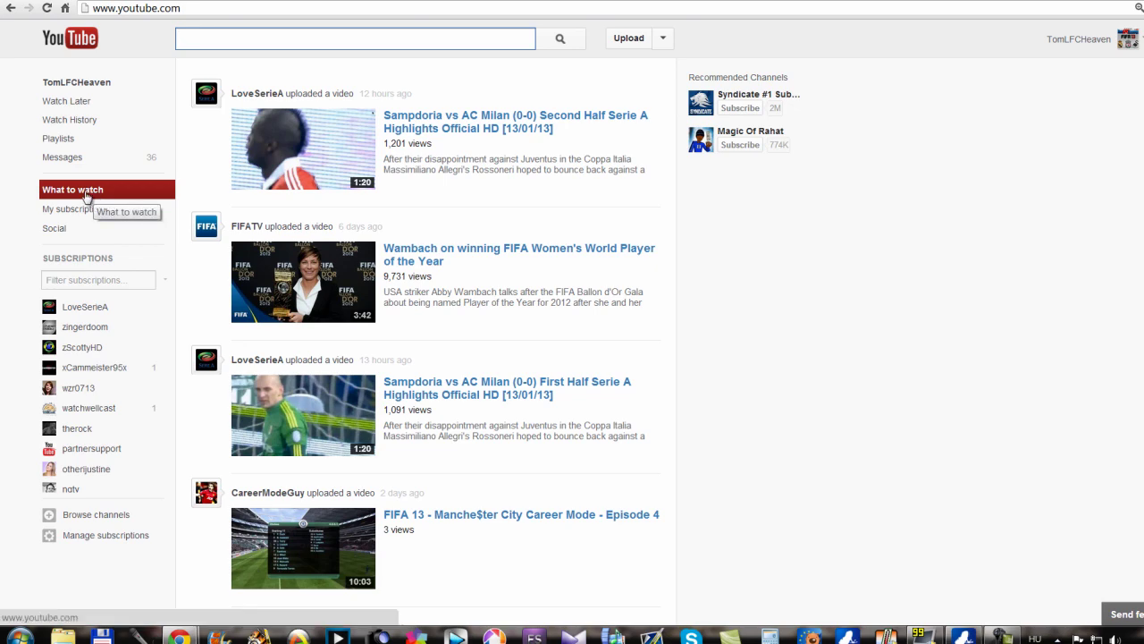
Step: Open the subscription manager and scroll through the list of subscribed channels
left_click(113, 543)
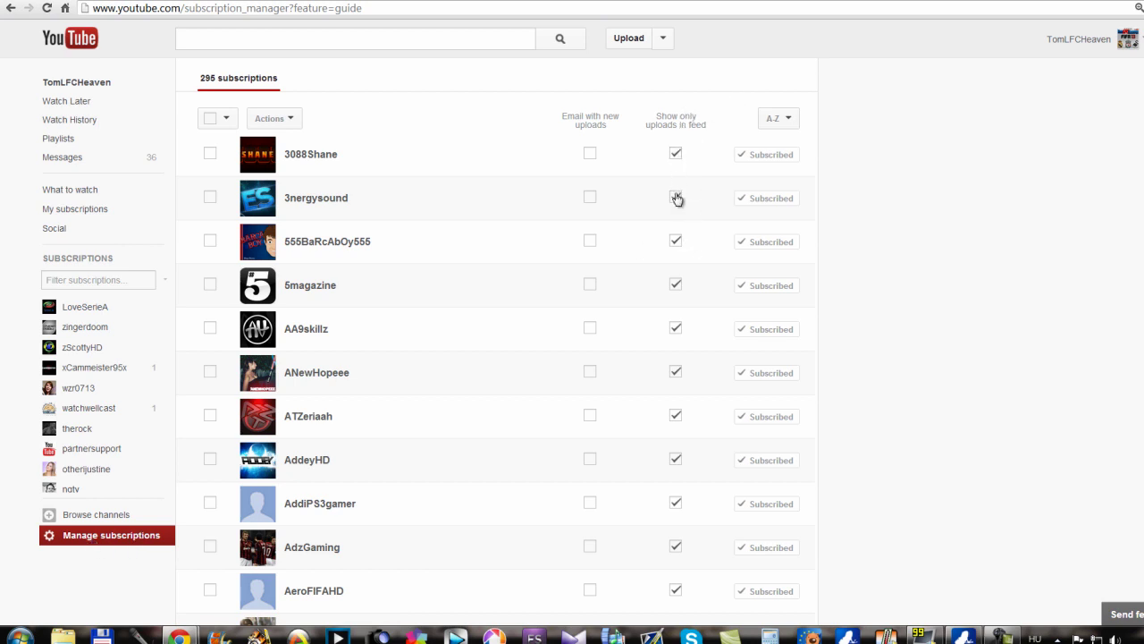
scroll(249, 404, "down", 3)
scroll(250, 404, "down", 20)
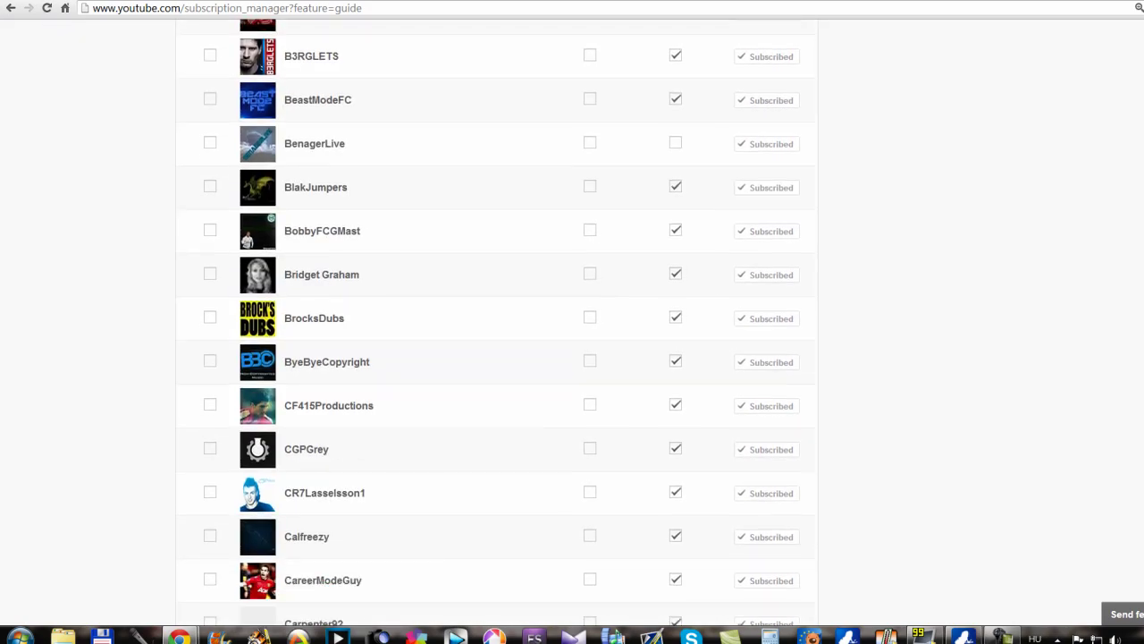
scroll(496, 322, "up", 1)
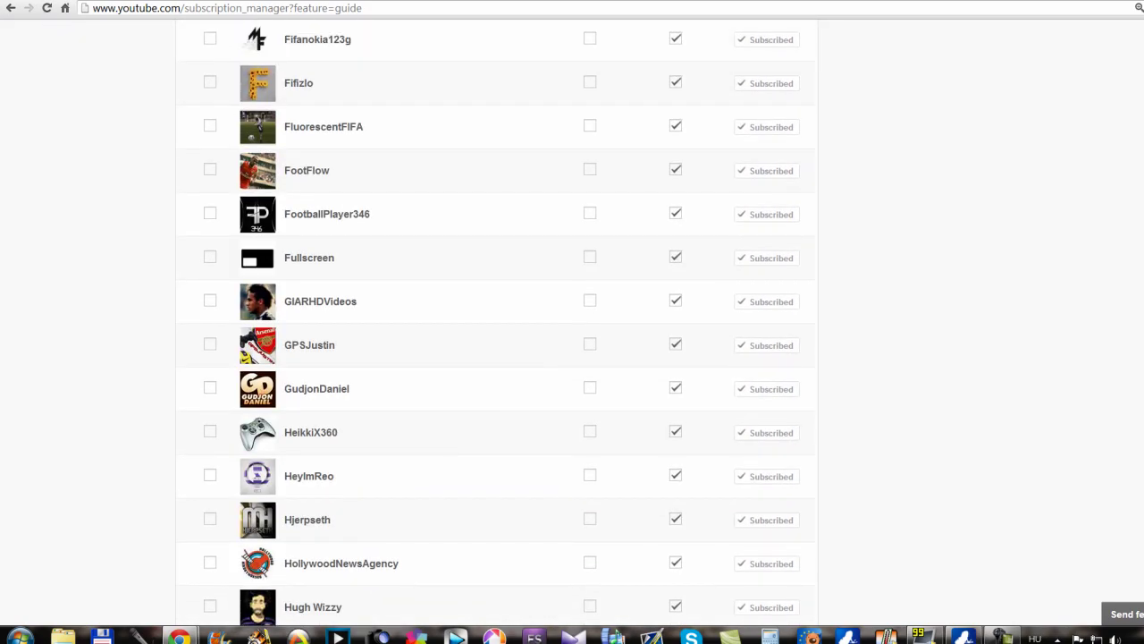
scroll(496, 322, "down", 3)
key("Home")
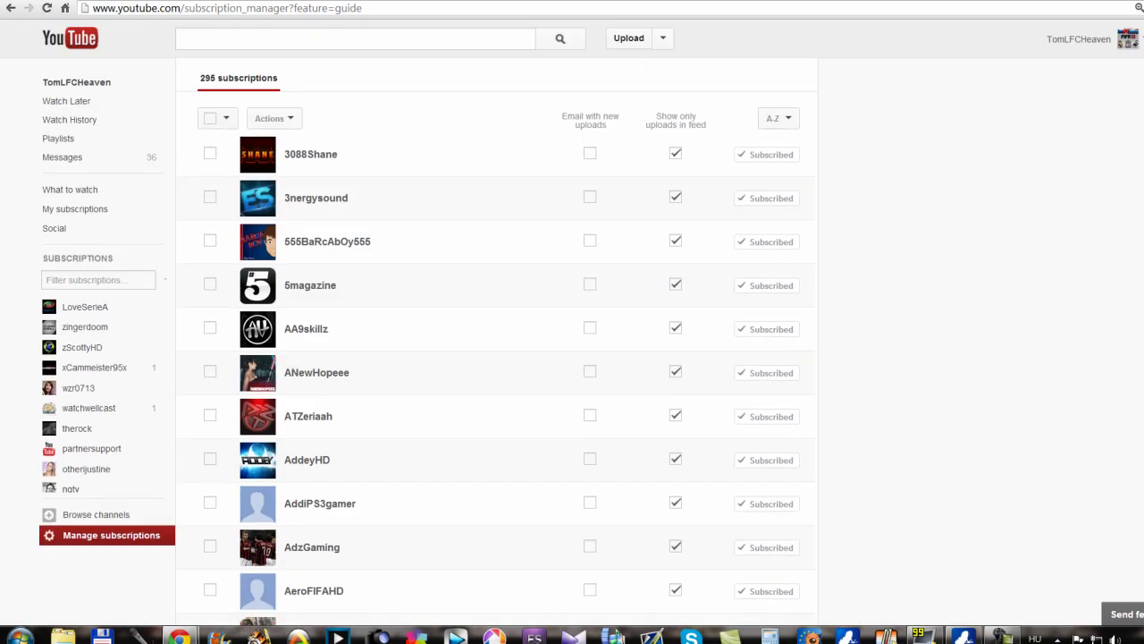
Step: Browse the What to watch home feed, then switch to the YT uploads only store tab
left_click(100, 101)
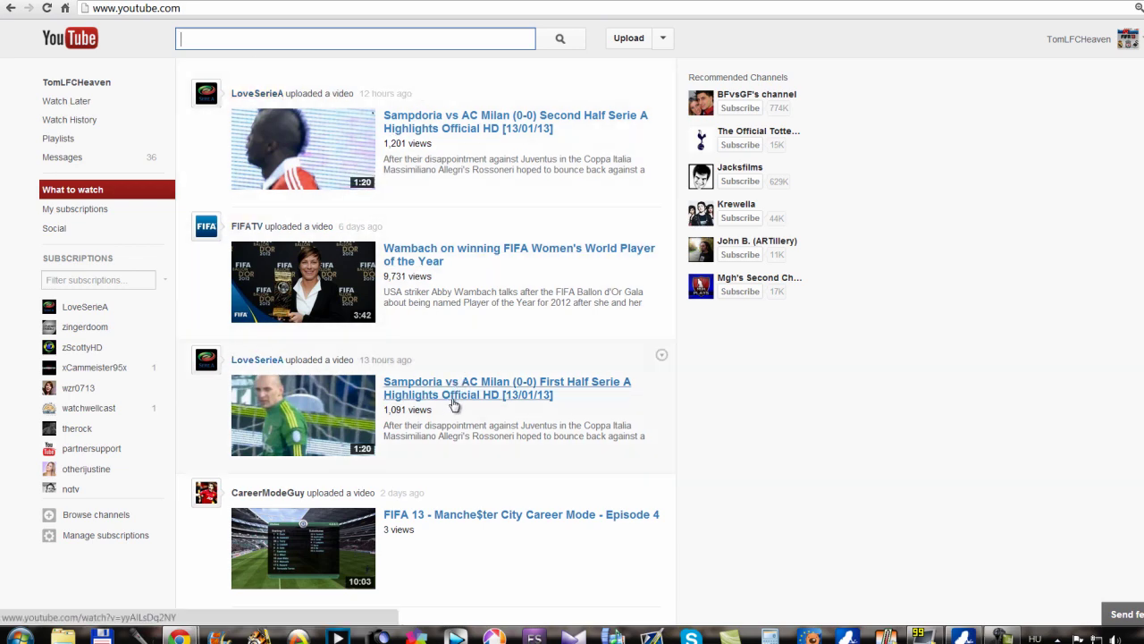
scroll(452, 397, "down", 3)
scroll(456, 404, "up", 3)
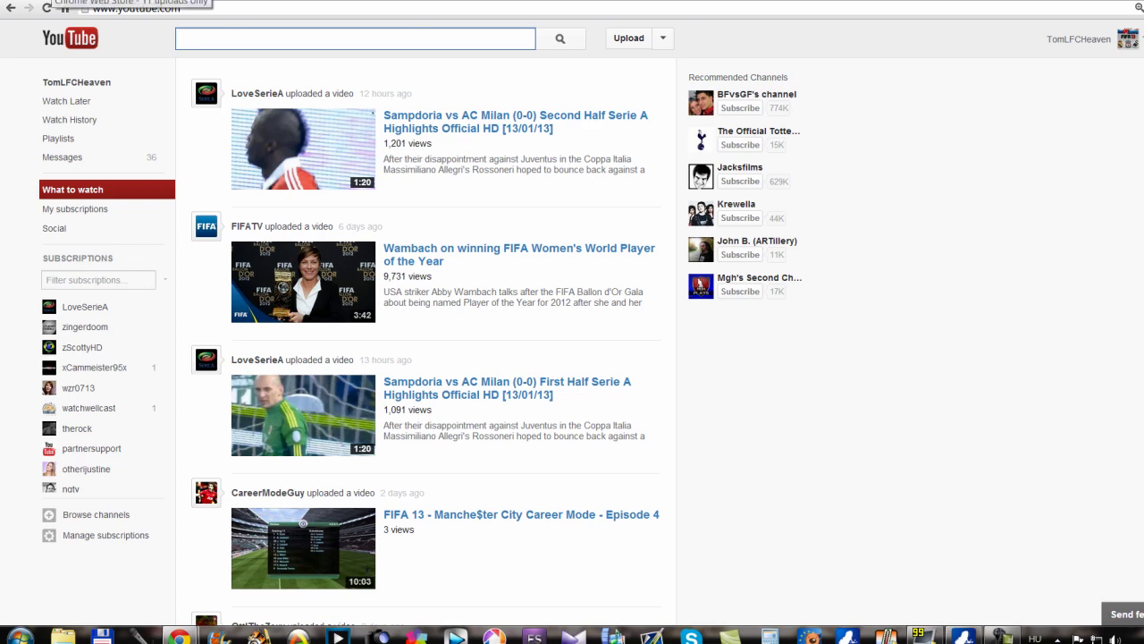
left_click(55, 0)
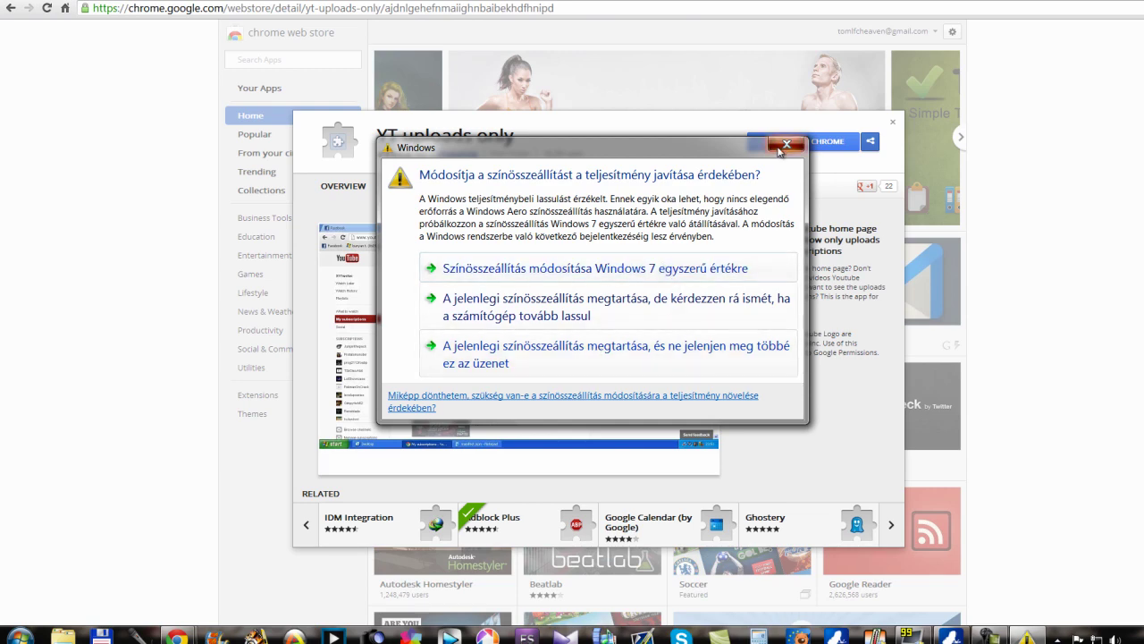
Step: Dismiss the colour-scheme warning and add YT uploads only to Chrome, confirming with Hozzáadás
left_click(784, 145)
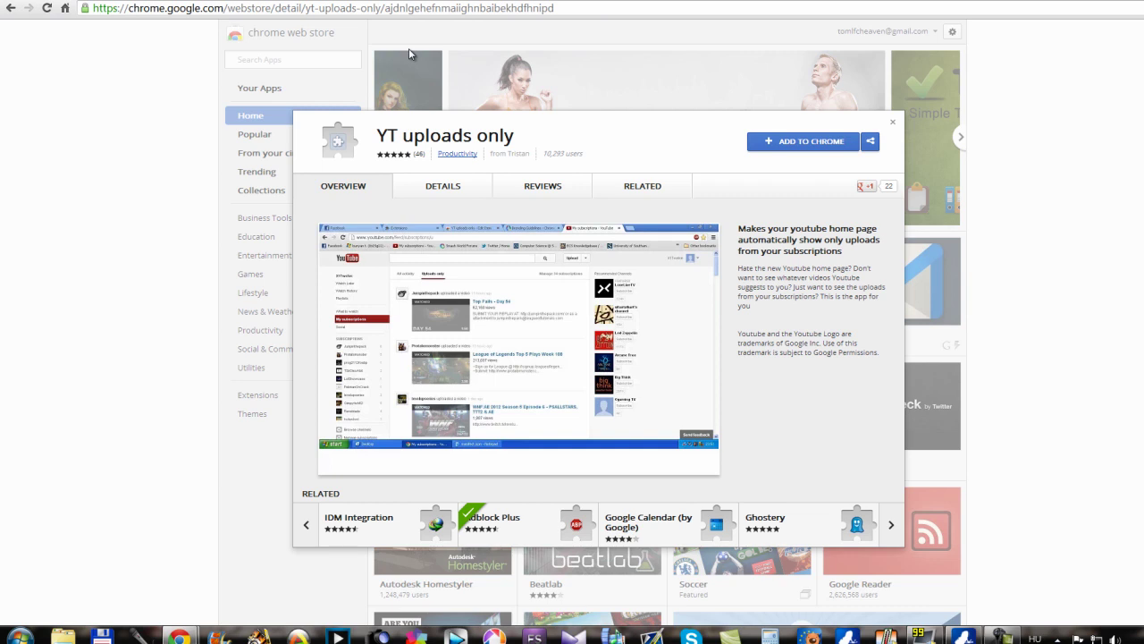
left_click(810, 145)
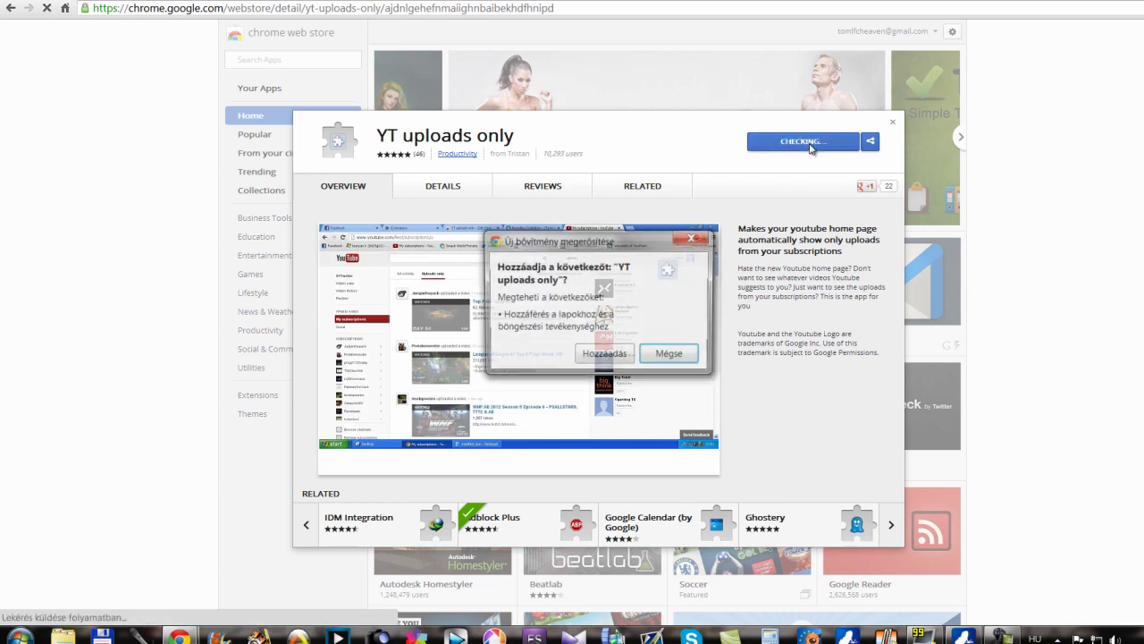
left_click(602, 356)
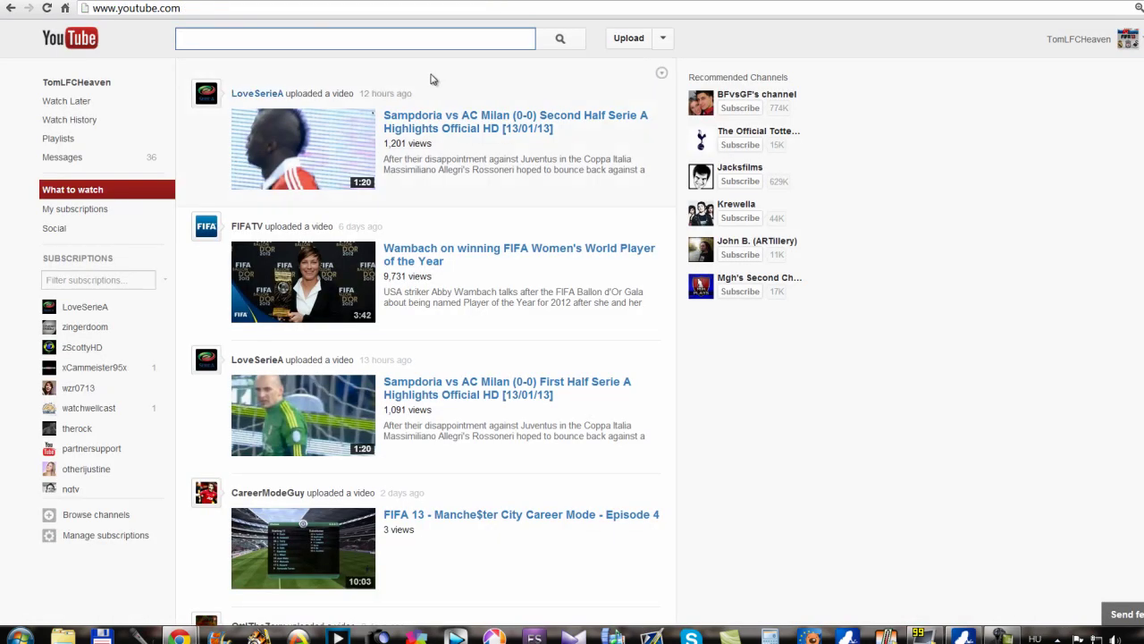
Step: Reopen YouTube in a new tab and scroll through the Uploads only subscription feed
key("ctrl+t")
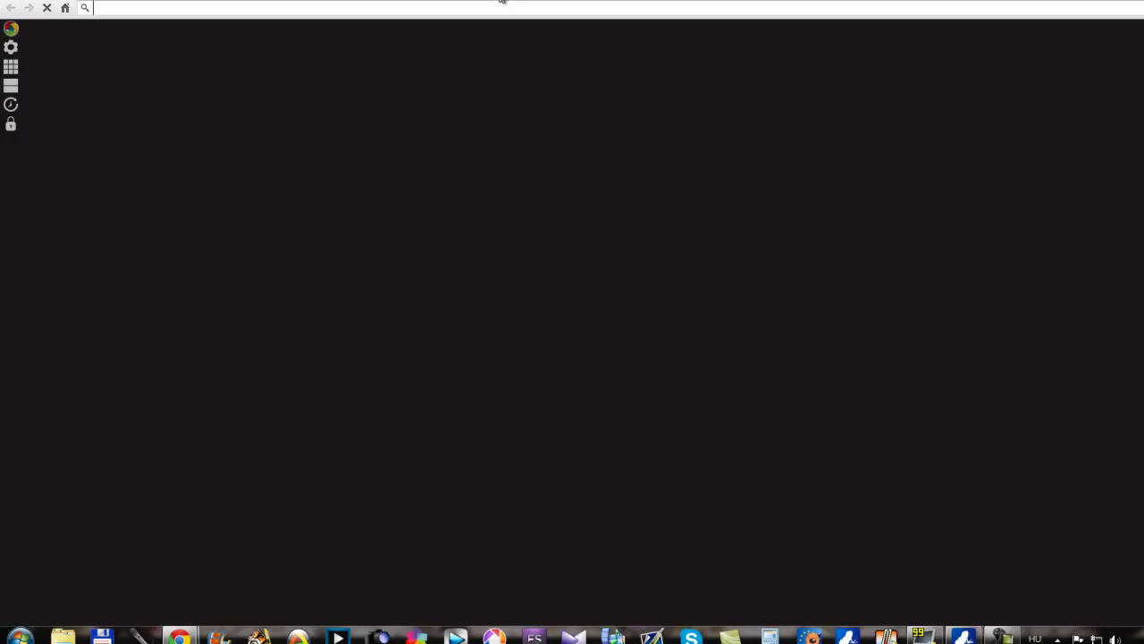
key("alt+space")
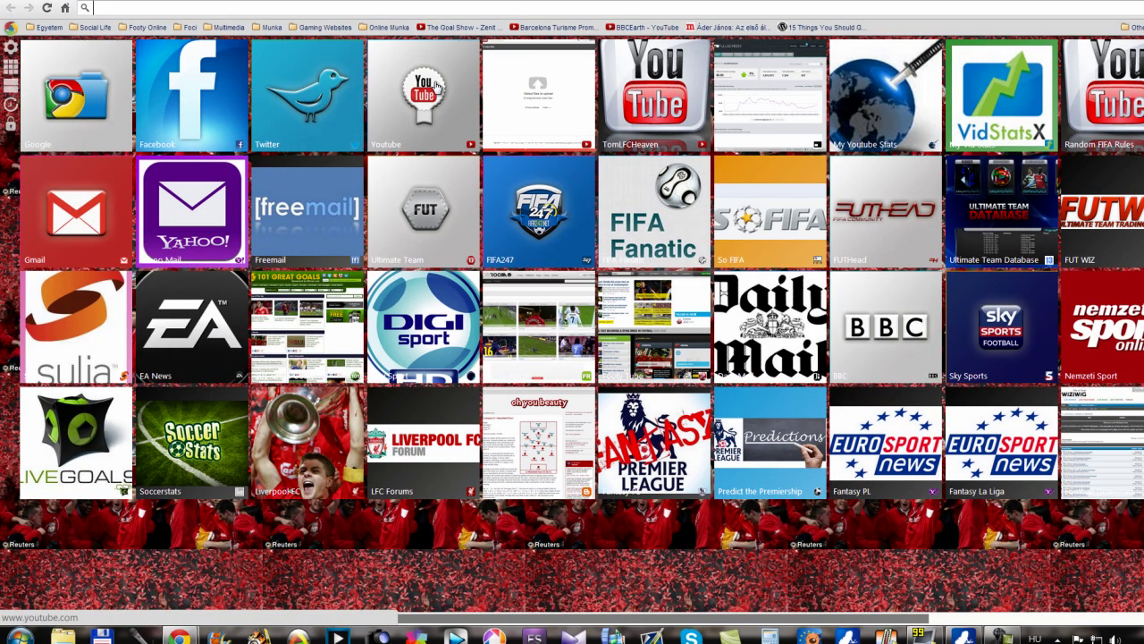
left_click(435, 86)
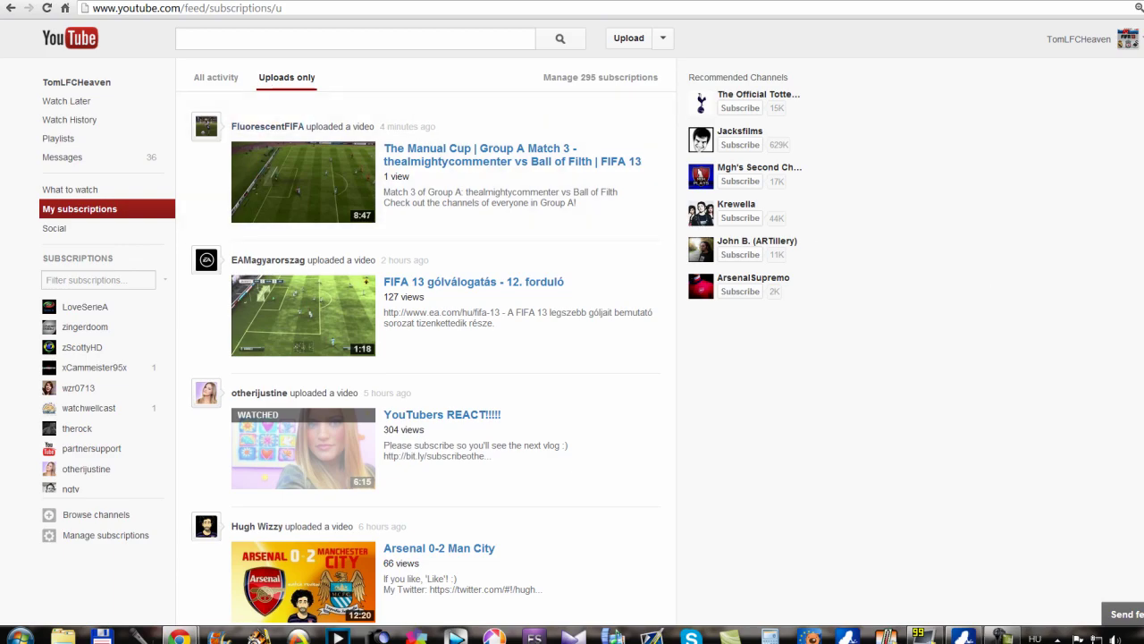
scroll(444, 321, "down", 12)
scroll(445, 322, "down", 3)
scroll(444, 322, "up", 15)
scroll(444, 322, "down", 12)
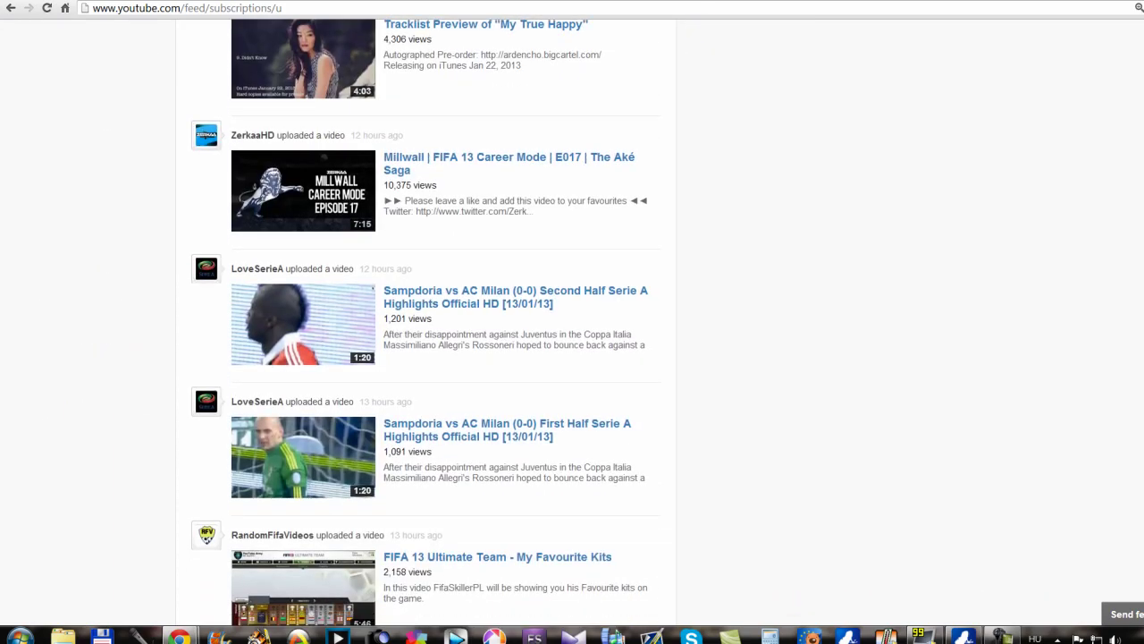
scroll(445, 322, "up", 12)
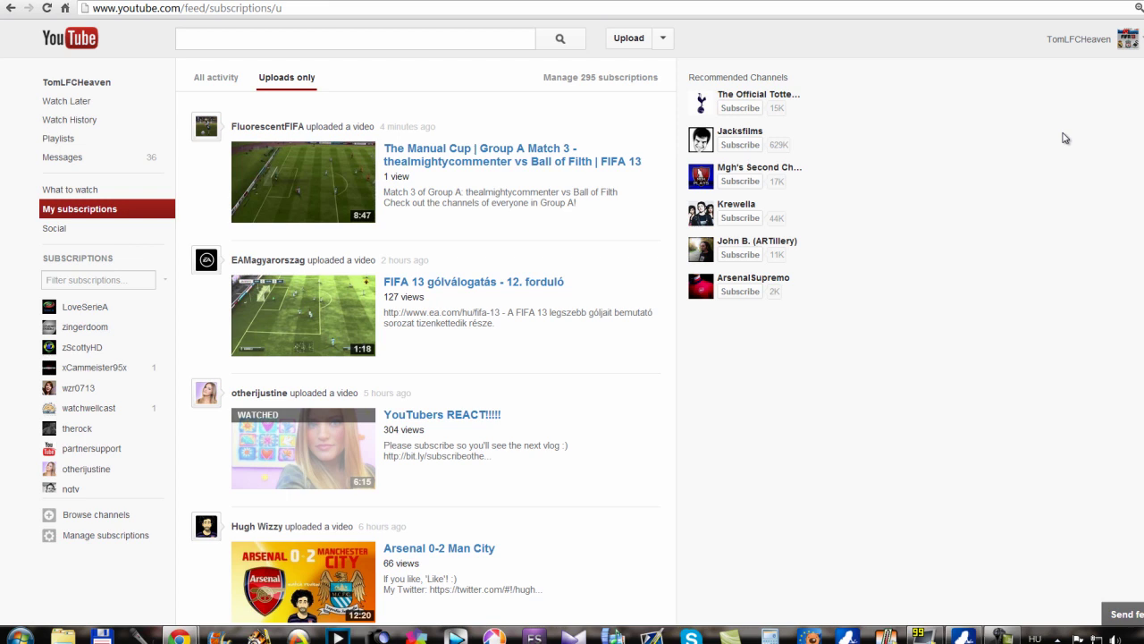
Step: Check All activity, scroll the 295-channel subscription manager, and return to What to watch
left_click(199, 85)
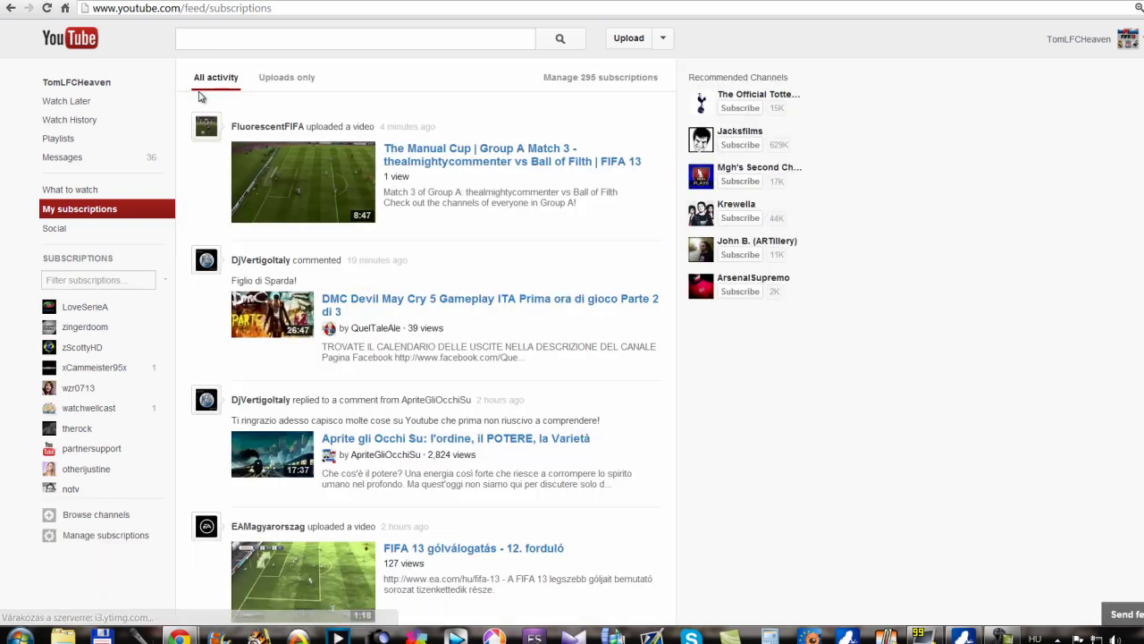
left_click(119, 536)
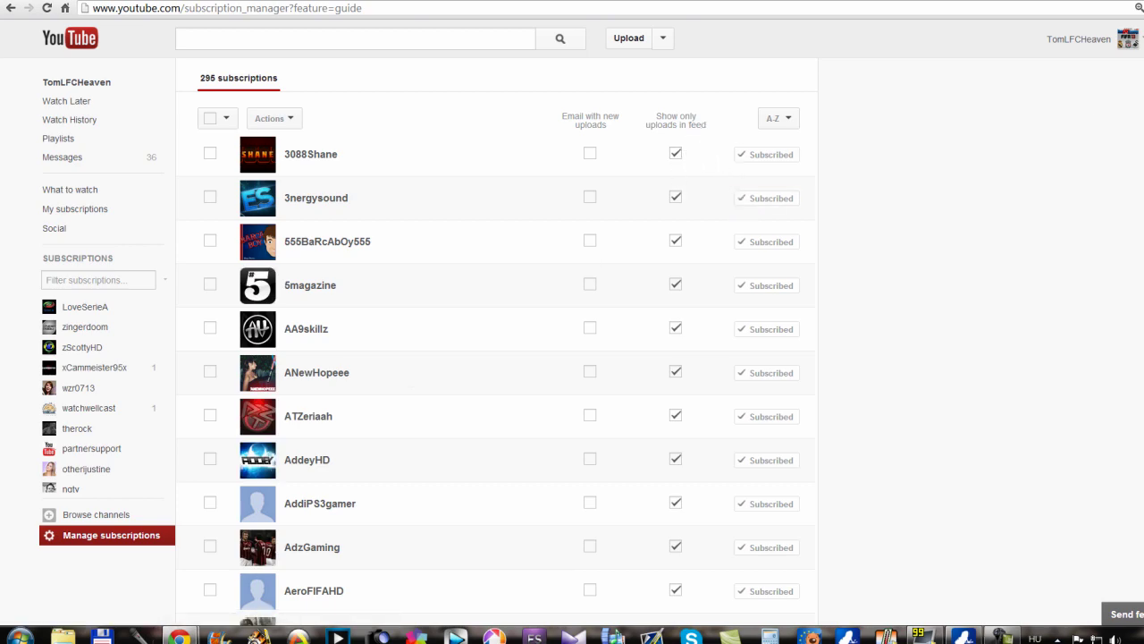
scroll(497, 322, "down", 20)
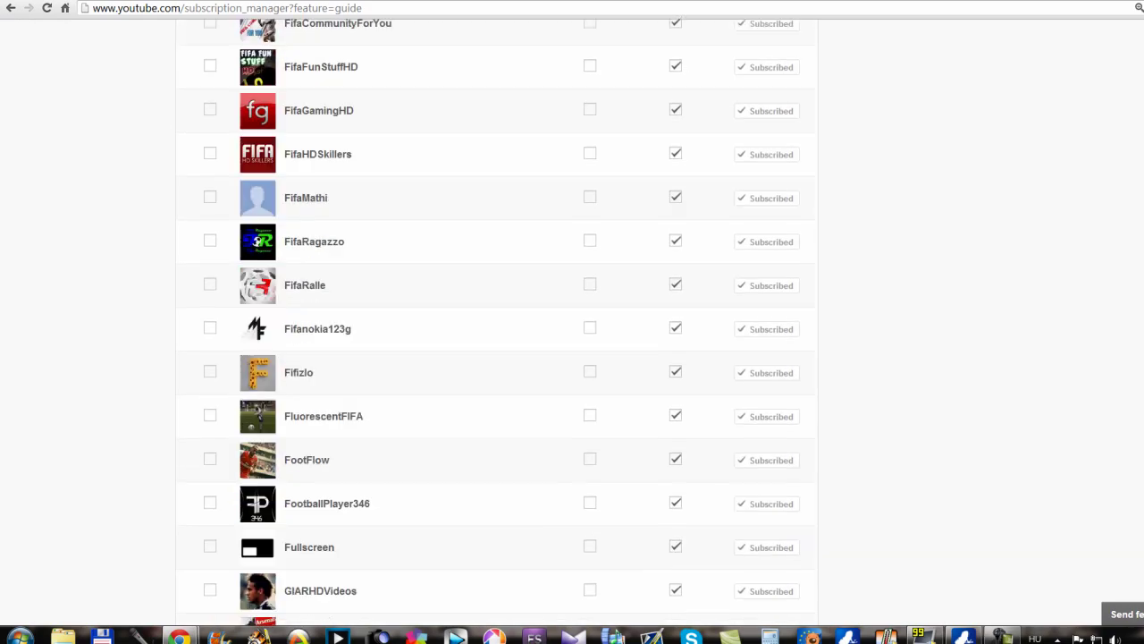
scroll(496, 322, "up", 20)
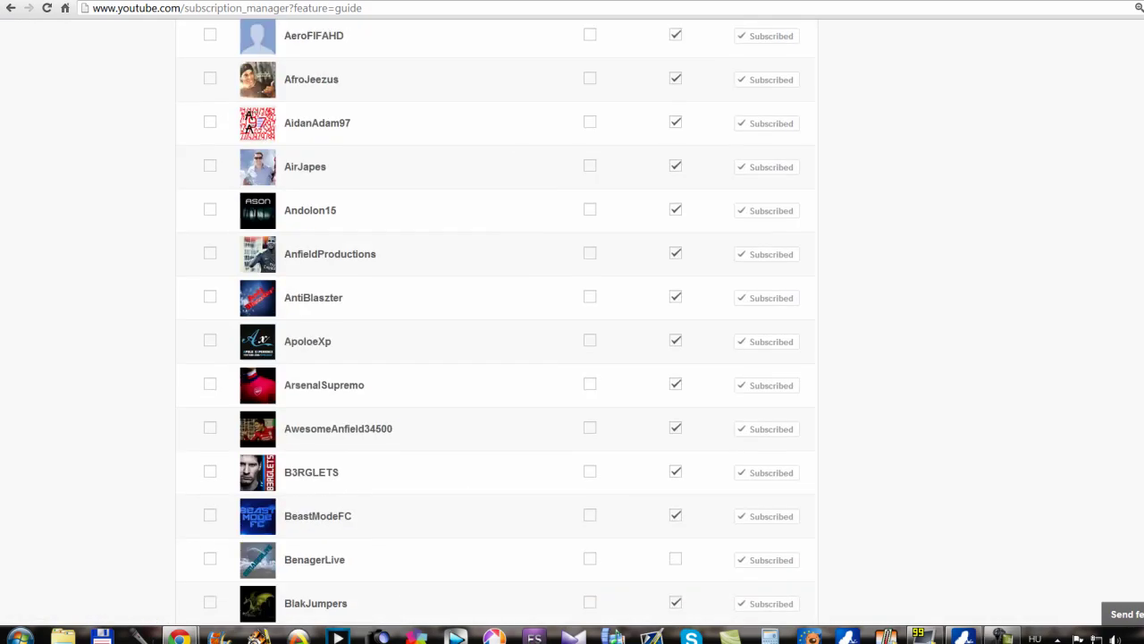
left_click(71, 190)
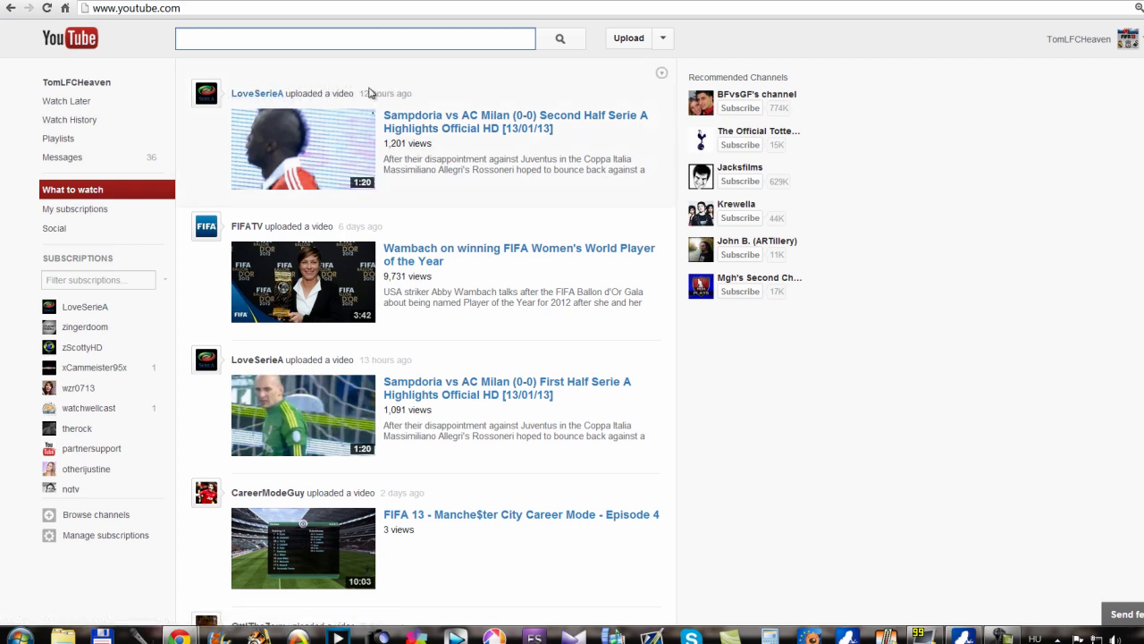
left_click(78, 255)
key("alt+Left")
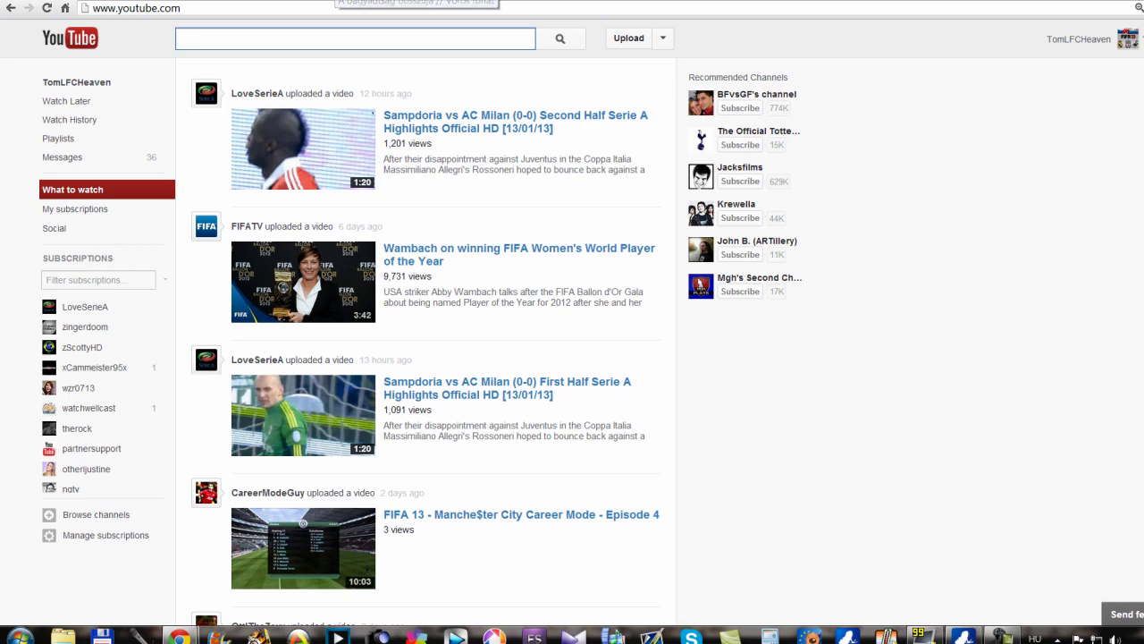
key("ctrl+Tab")
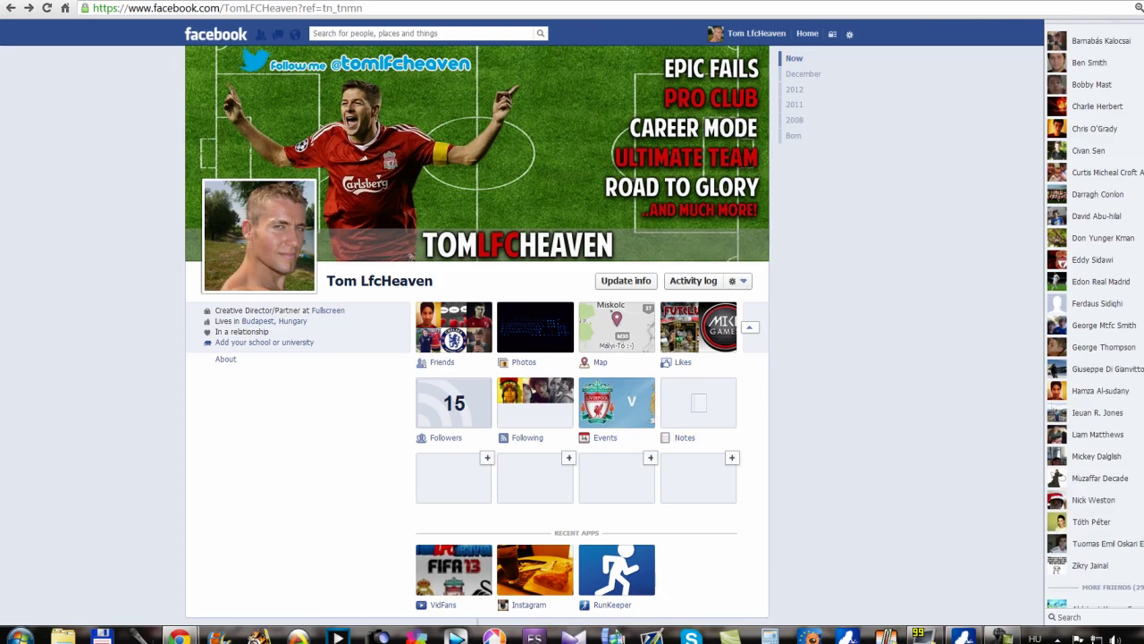
left_click(251, 3)
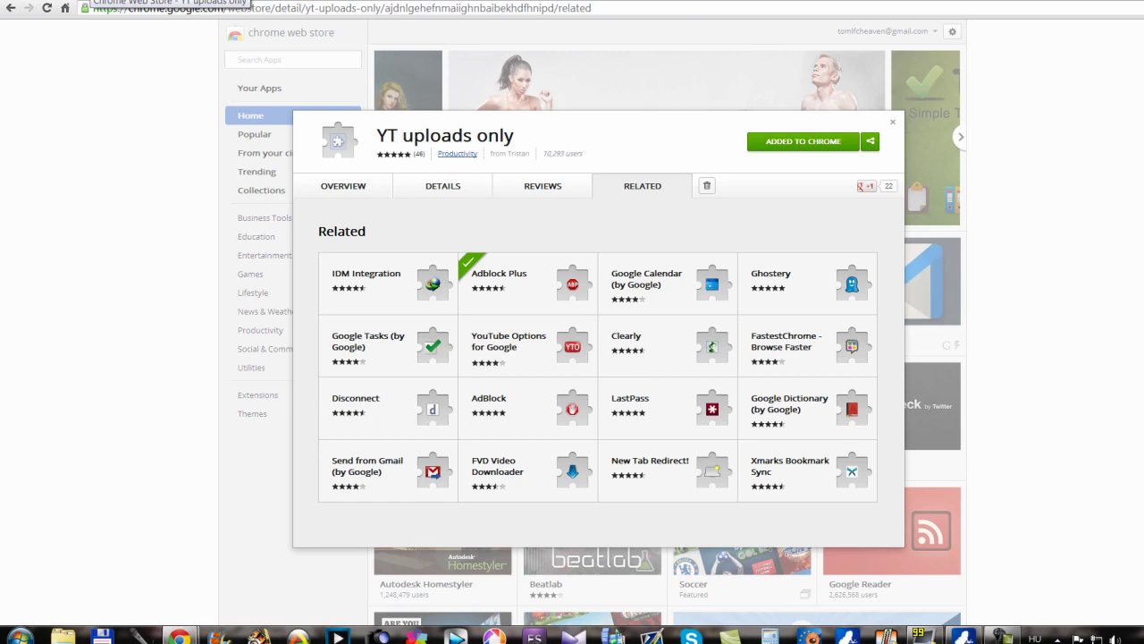
key("ctrl+Tab")
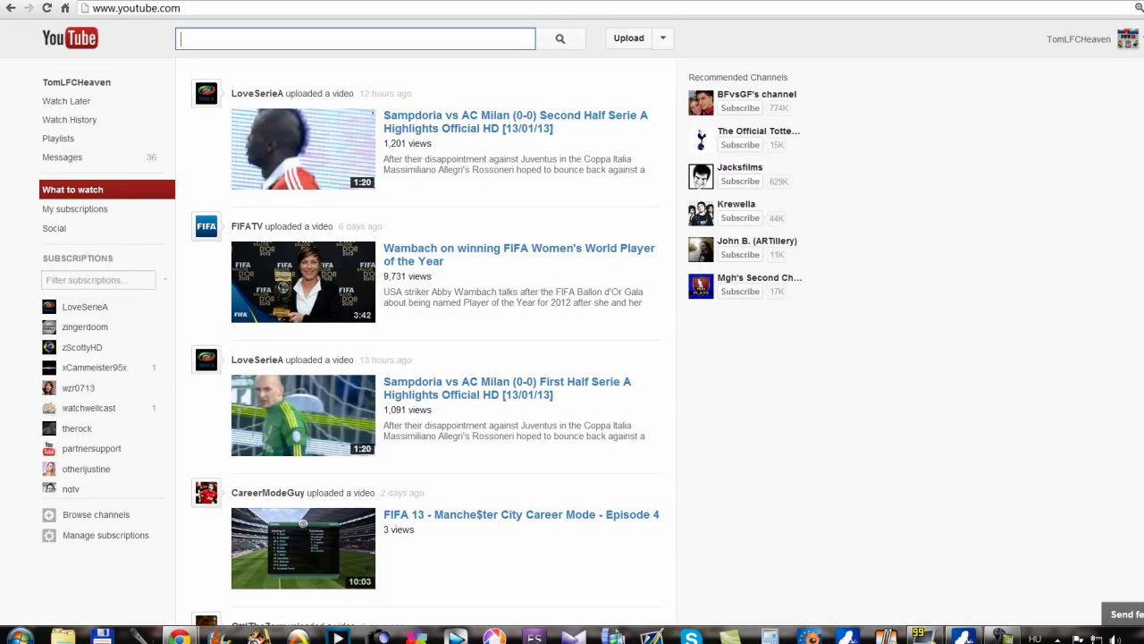